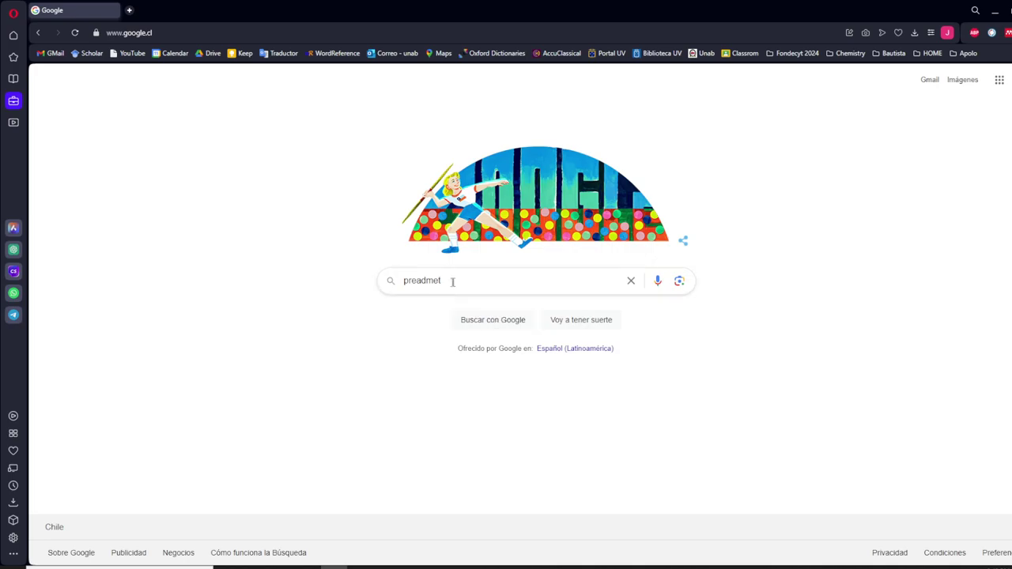
- Search the web for preadmet and open the ADME prediction page of the PreADMET website
left_click(462, 280)
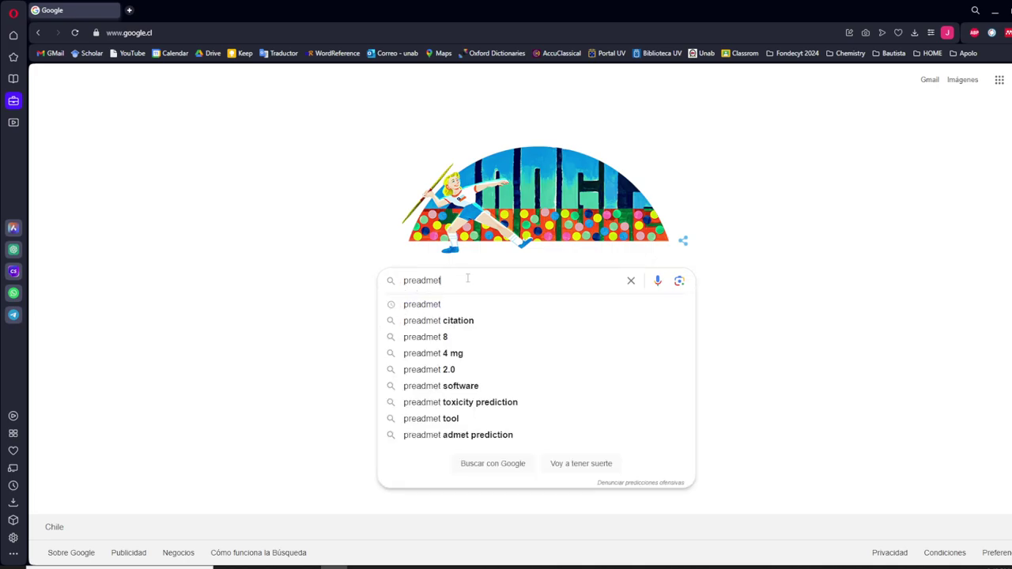
key("Return")
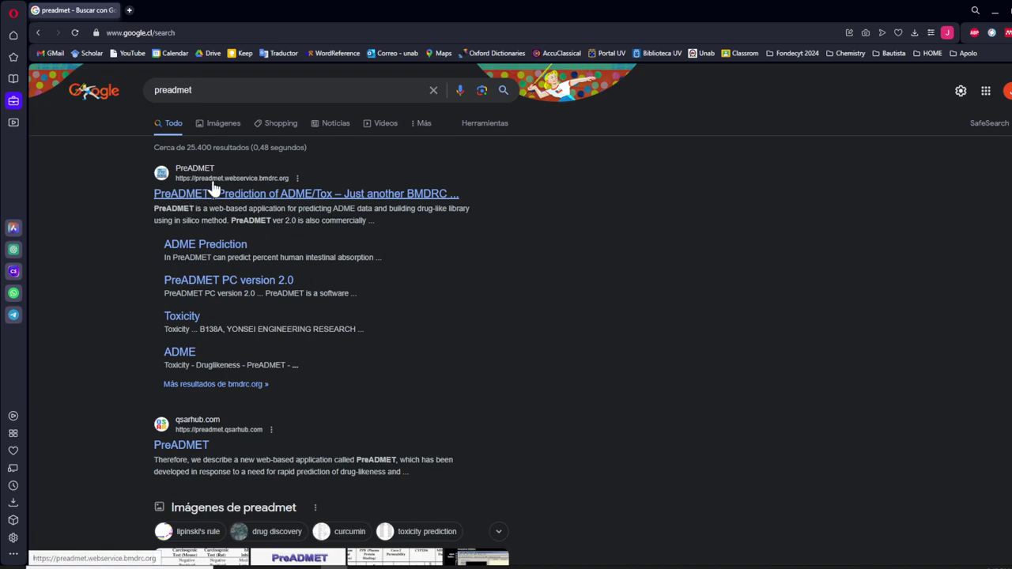
left_click(363, 194)
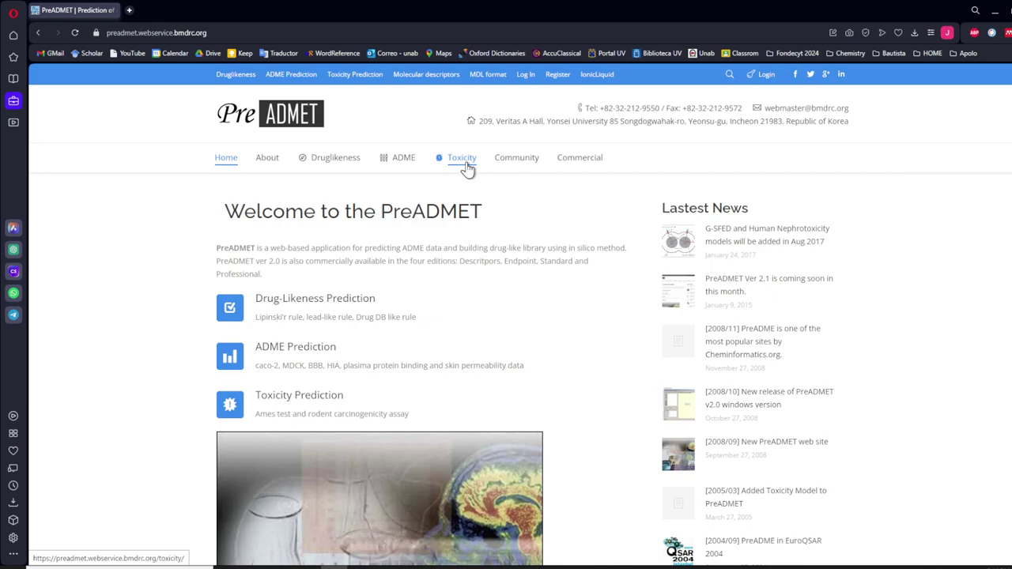
left_click(405, 161)
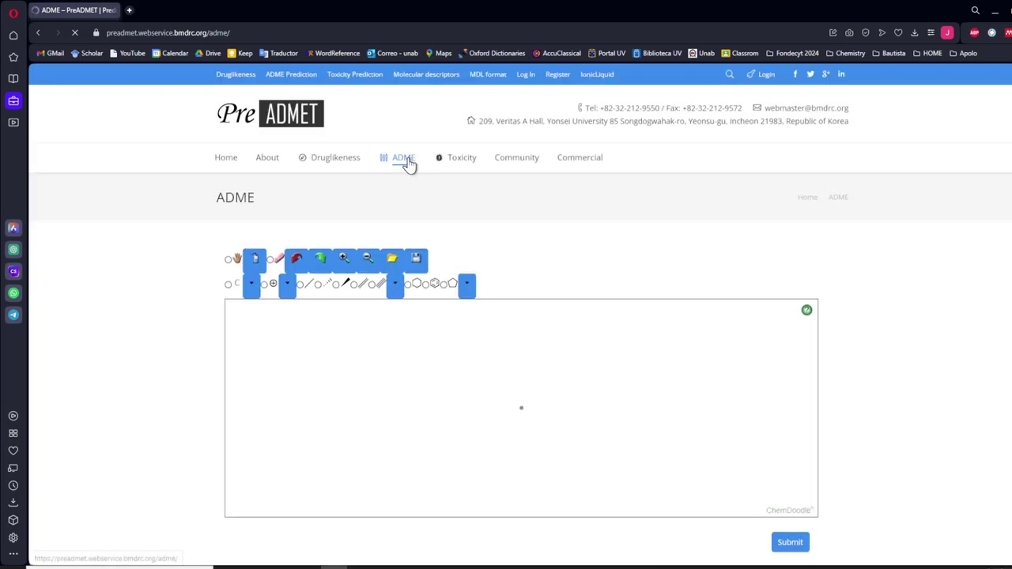
- Draw a benzene ring in the sketcher and attach single-bond substituents at three alternating ring positions, branching the upper one into a longer chain
left_click(521, 400)
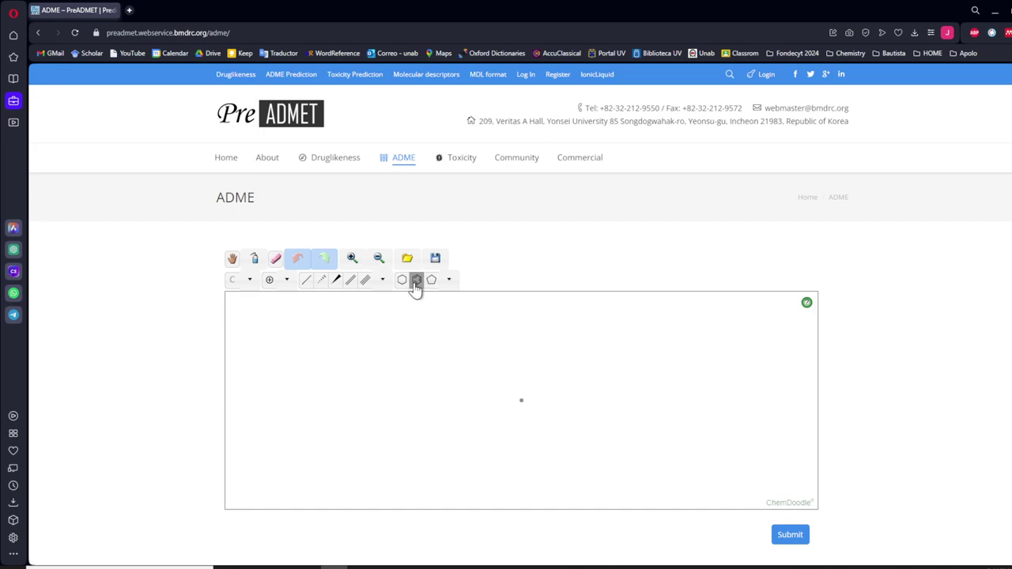
left_click(522, 403)
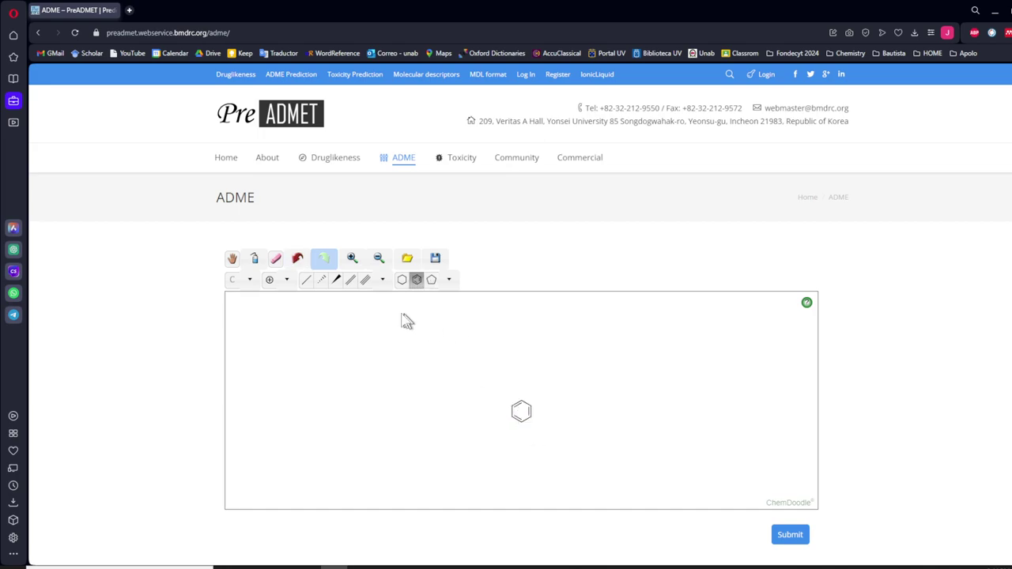
left_click(306, 280)
left_click(521, 401)
left_click(513, 416)
left_click(522, 391)
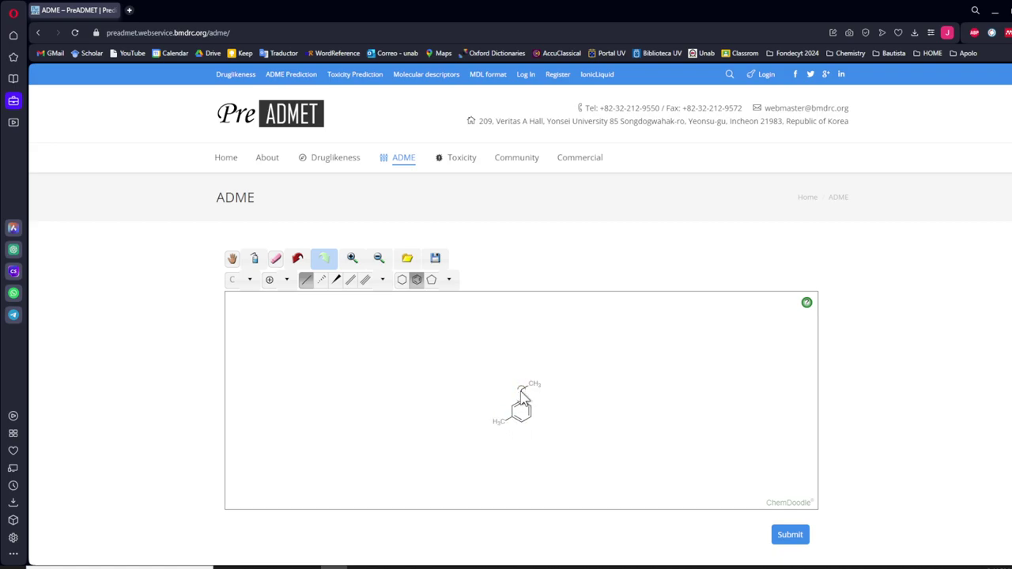
left_click(521, 389)
left_click(532, 418)
- Set the oxygen atoms of the hydroxyl and ester groups and complete the ester with an ethyl chain
key("o")
key("o")
key("o")
left_click(531, 385)
left_click(542, 389)
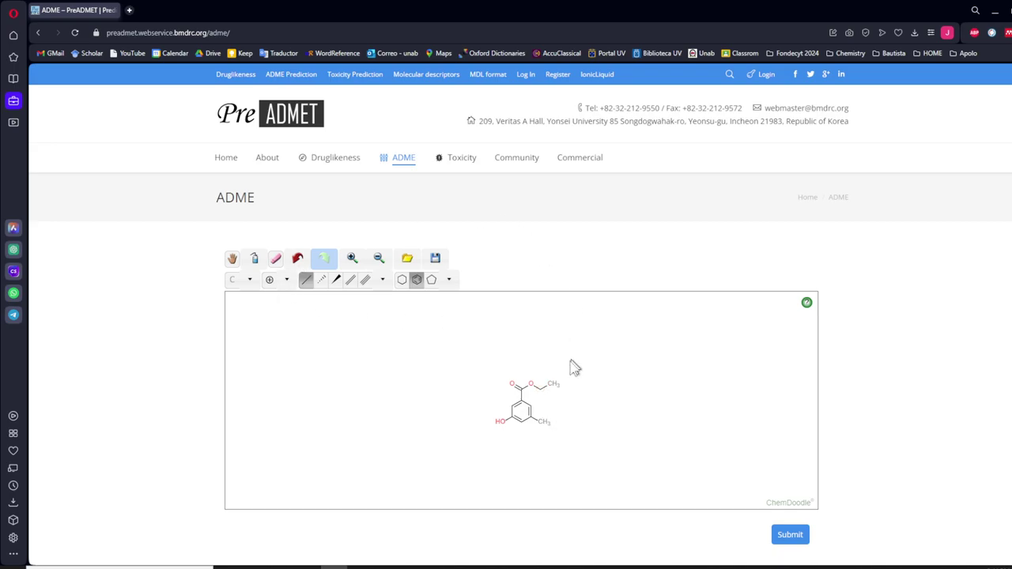
- Change the ring's remaining methyl substituent to a heteroatom, trying nitrogen and oxygen
key("n")
left_click(542, 424)
left_click(544, 427)
key("Delete")
key("o")
- Apply a charge option to the edited ring substituent and submit the molecule for ADME prediction
left_click(283, 282)
left_click(285, 280)
left_click(265, 306)
left_click(551, 417)
left_click(791, 537)
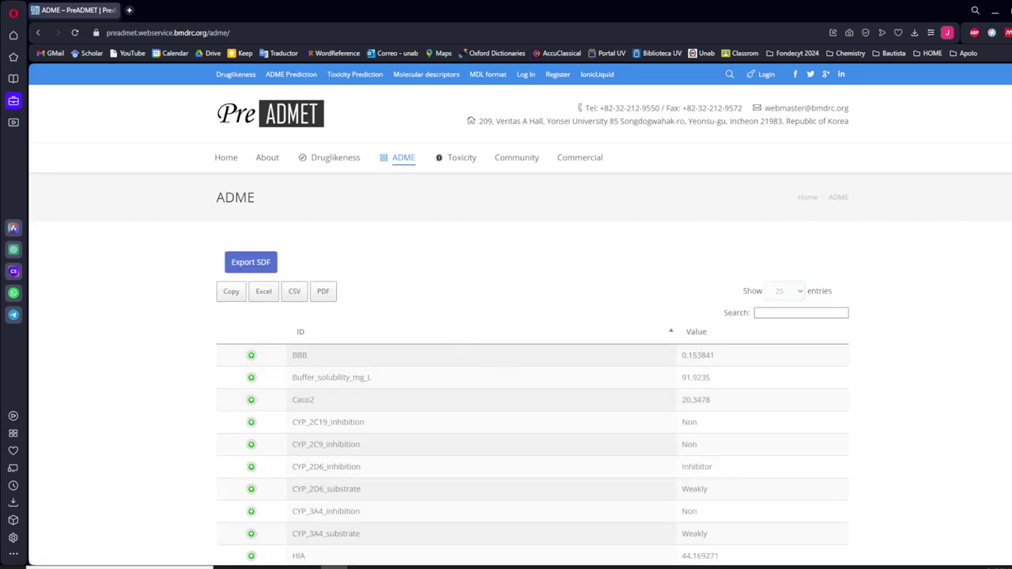
- Review the full list of predicted ADME properties and expand the details of the BBB entry
scroll(520, 313, "down", 2)
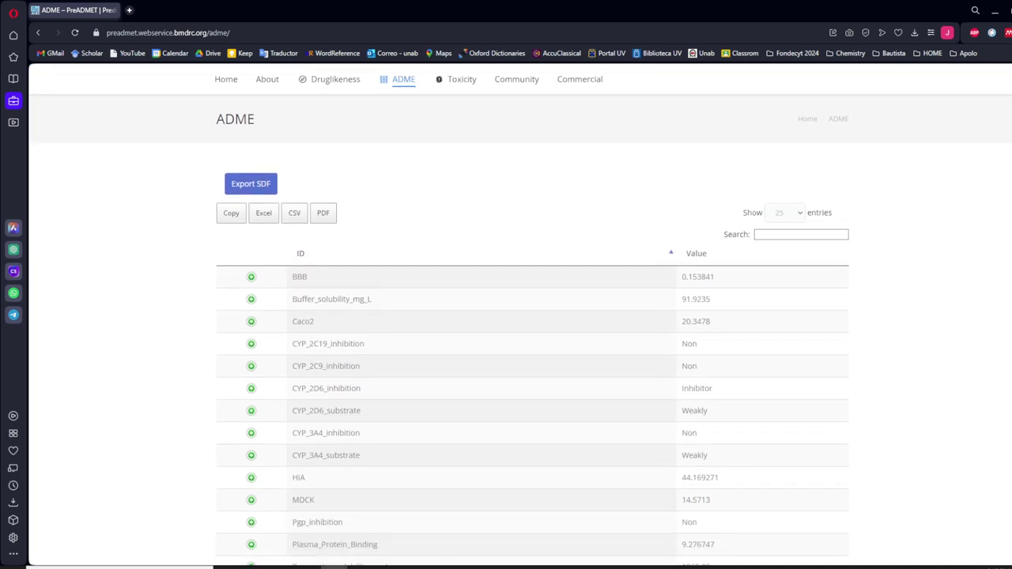
scroll(521, 313, "down", 3)
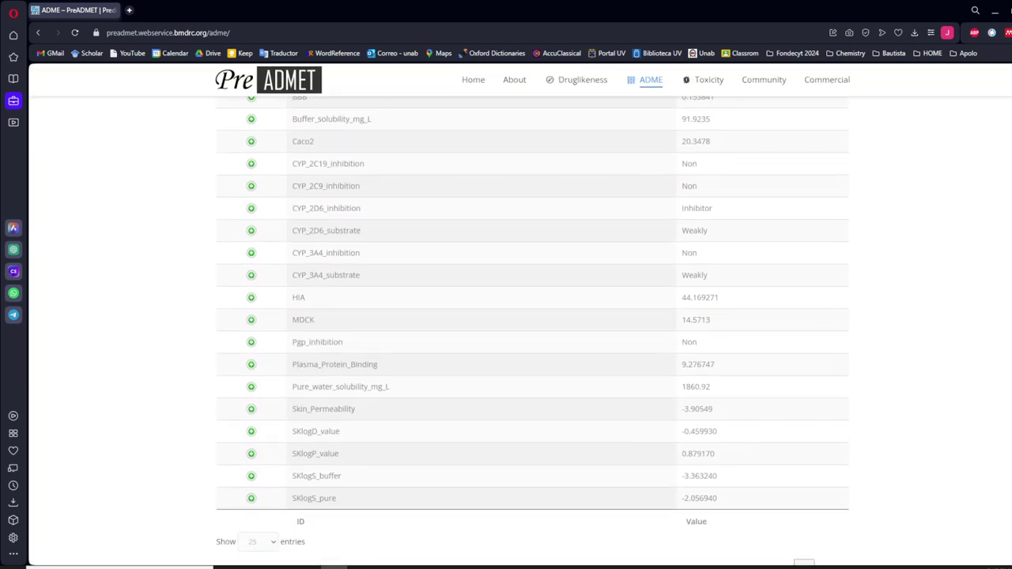
scroll(521, 313, "up", 2)
scroll(687, 344, "up", 3)
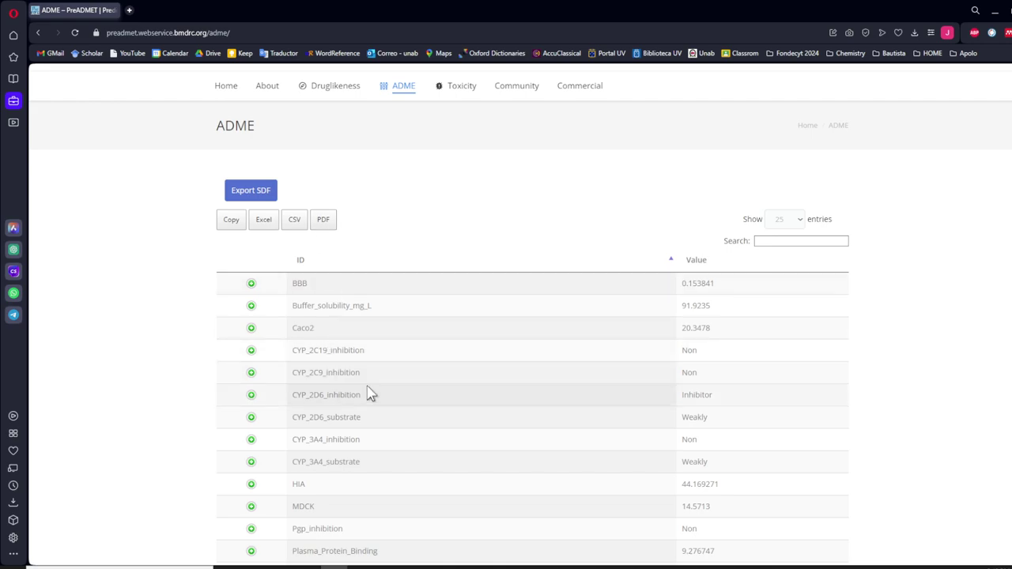
scroll(372, 383, "down", 1)
scroll(378, 372, "down", 1)
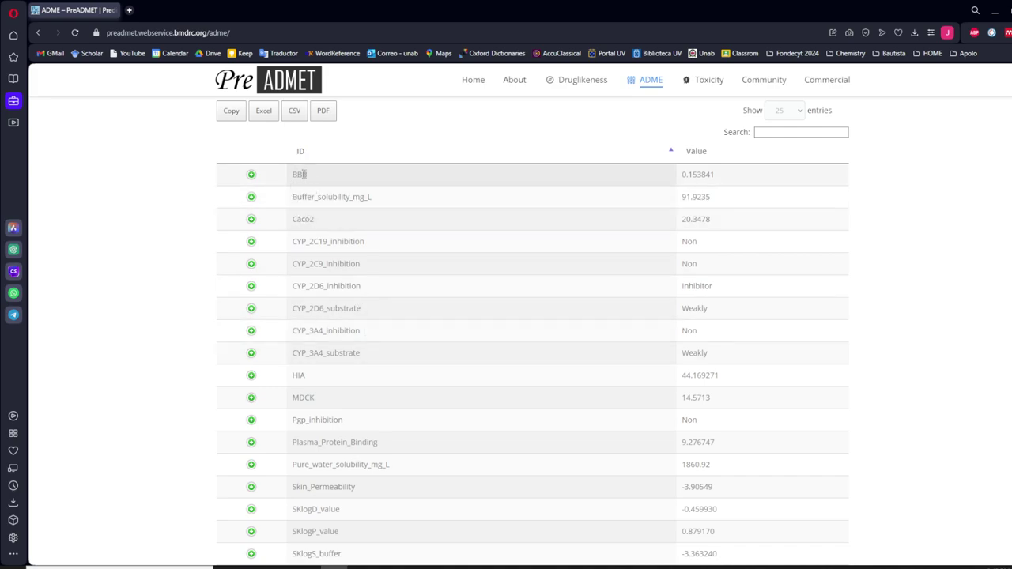
left_click(252, 179)
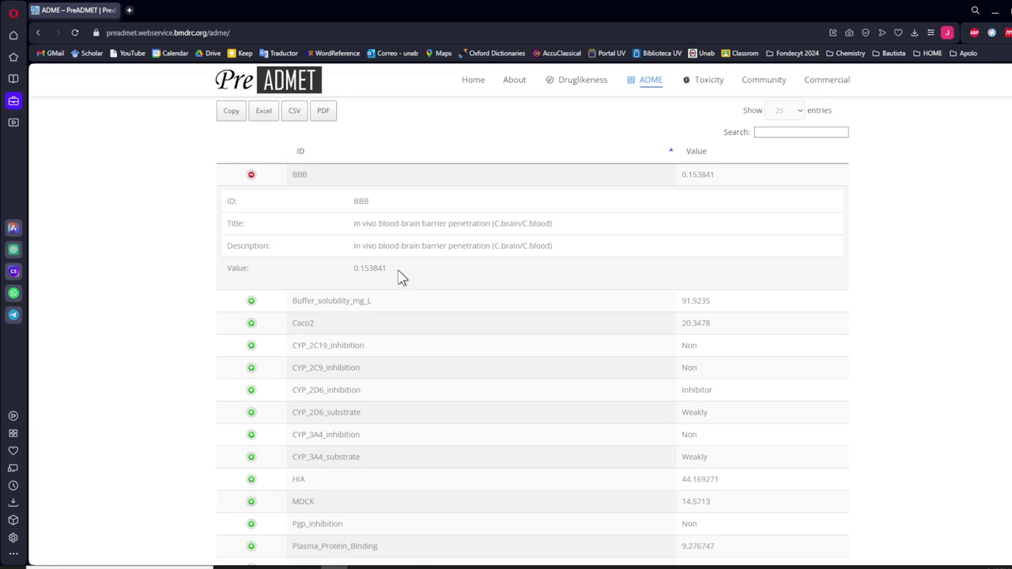
- Expand the details of the Buffer_solubility_mg_L entry and examine its value
scroll(400, 277, "down", 1)
scroll(396, 190, "down", 1)
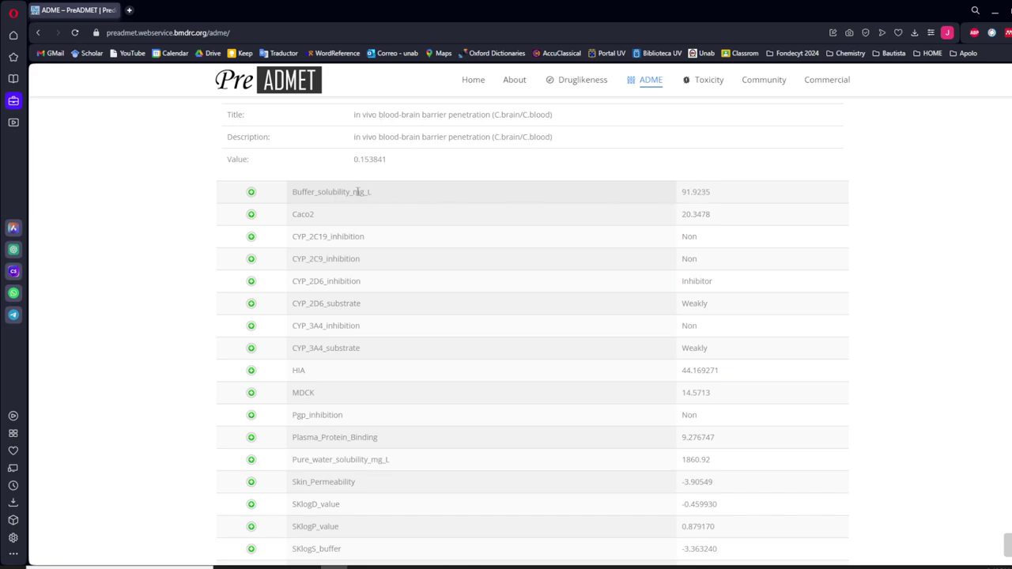
left_click(251, 193)
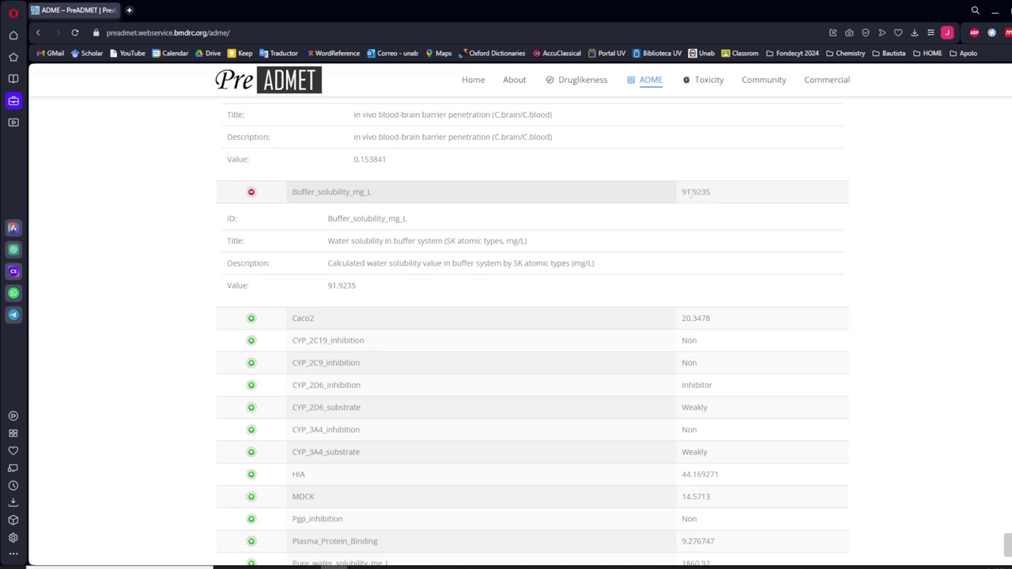
left_click_drag(697, 192, 681, 194)
left_click(724, 204)
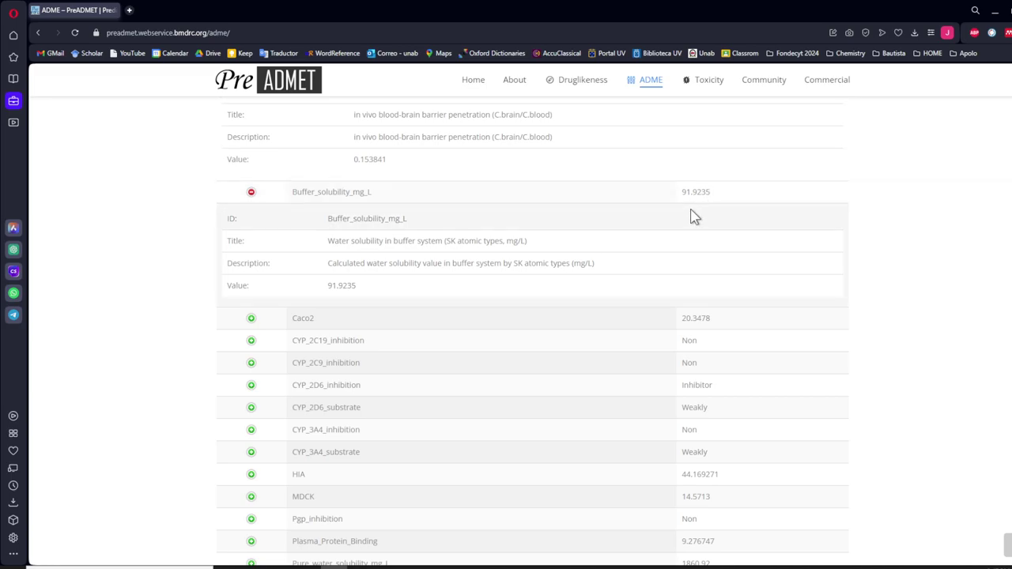
- Expand the details of the Caco2 and Pgp_inhibition entries in the ADME results
scroll(691, 214, "down", 2)
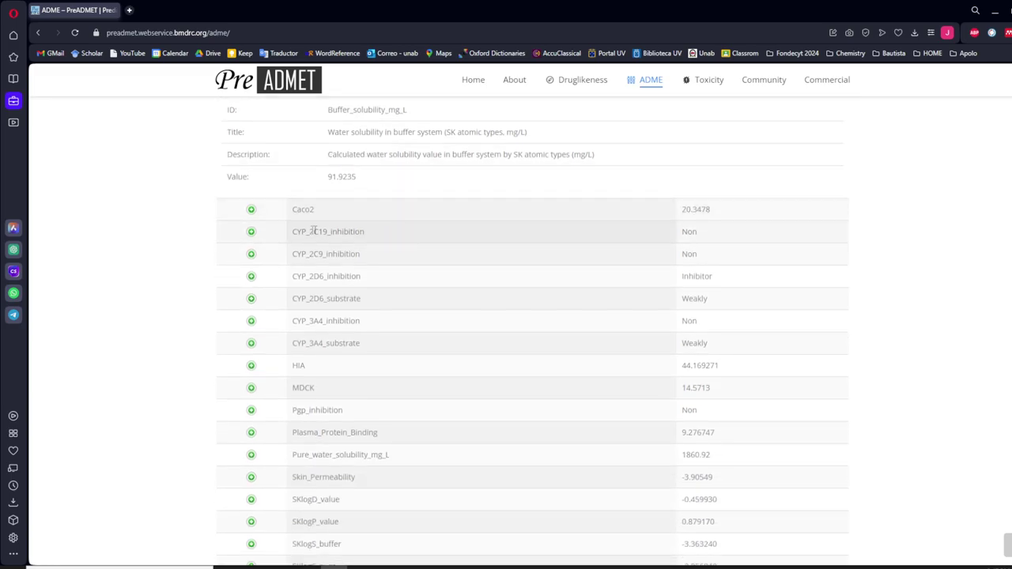
left_click(251, 210)
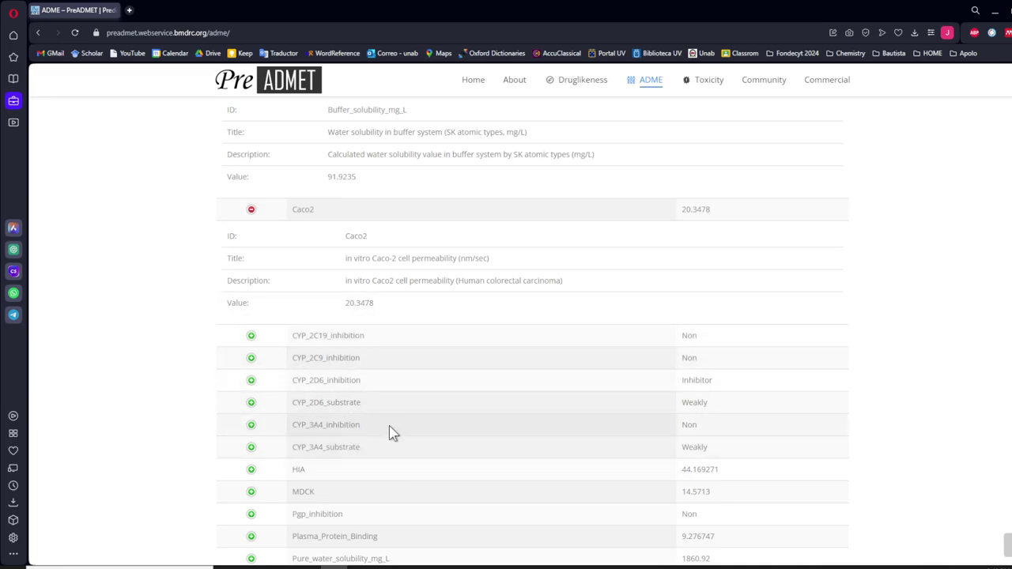
scroll(1001, 316, "down", 1)
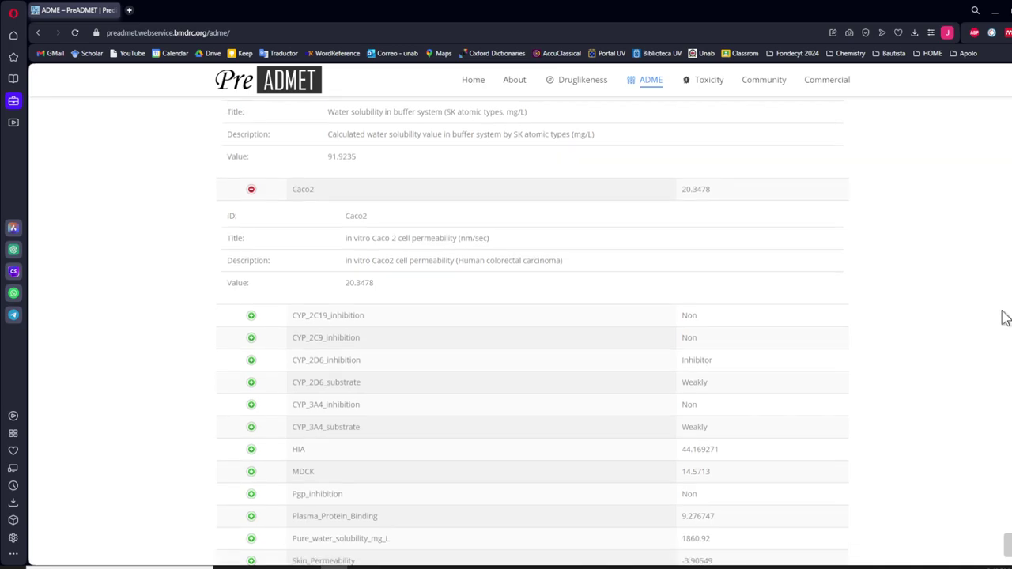
scroll(1002, 314, "down", 2)
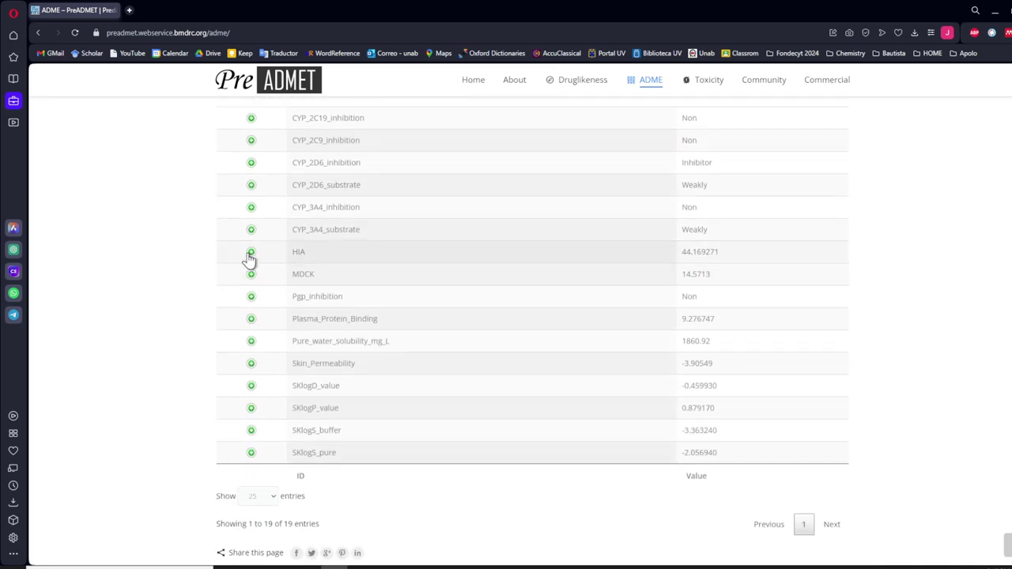
left_click(252, 297)
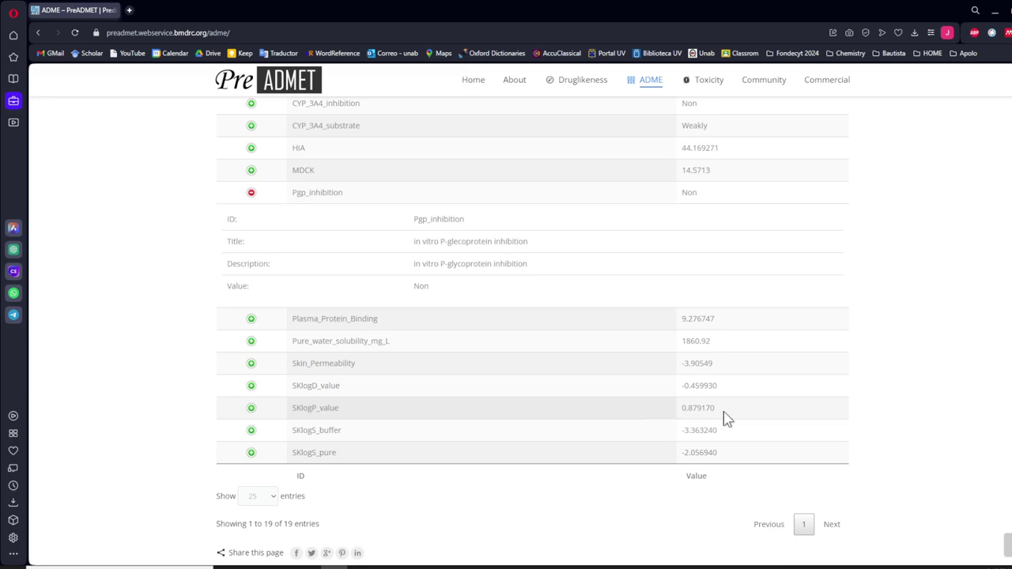
- Highlight the SKlogP_value row to examine its value, and return to the beginning of the results table
left_click_drag(720, 411, 269, 445)
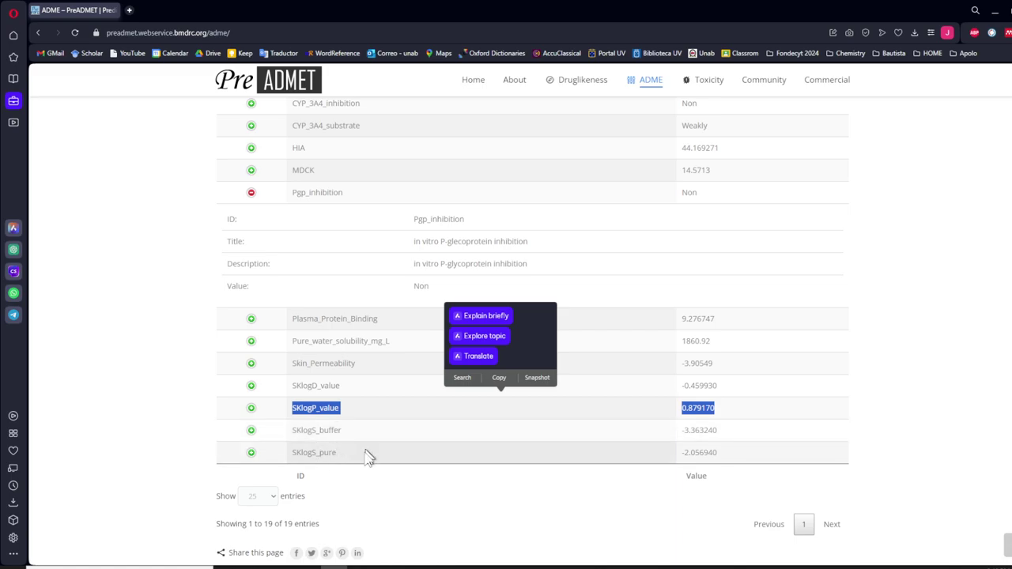
left_click(368, 412)
scroll(392, 403, "up", 6)
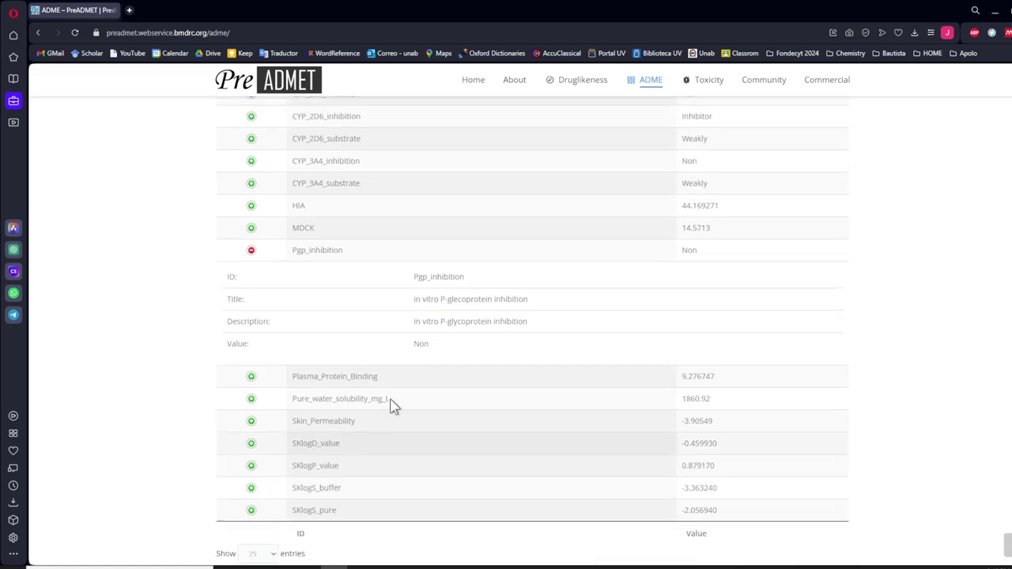
scroll(387, 397, "up", 5)
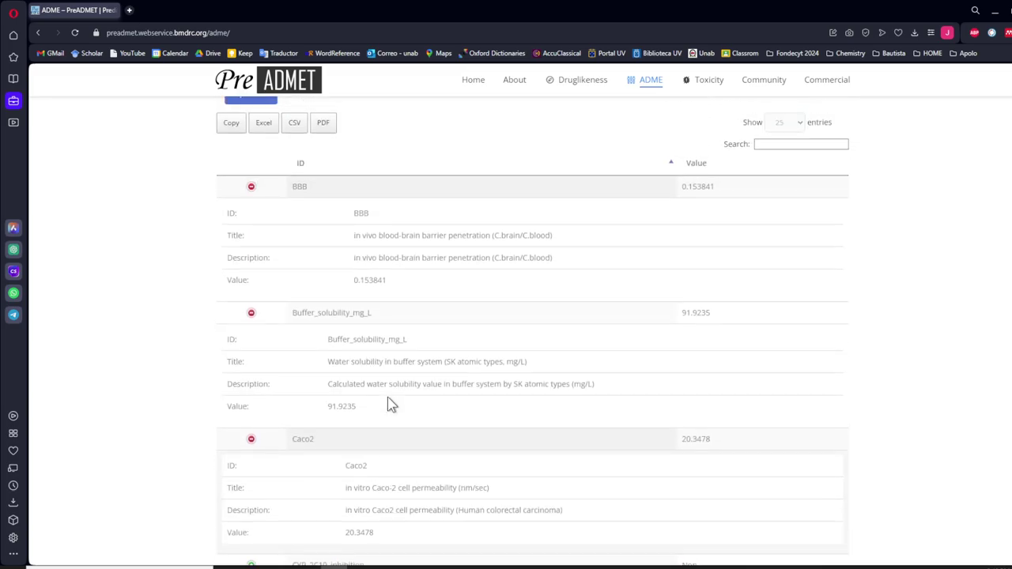